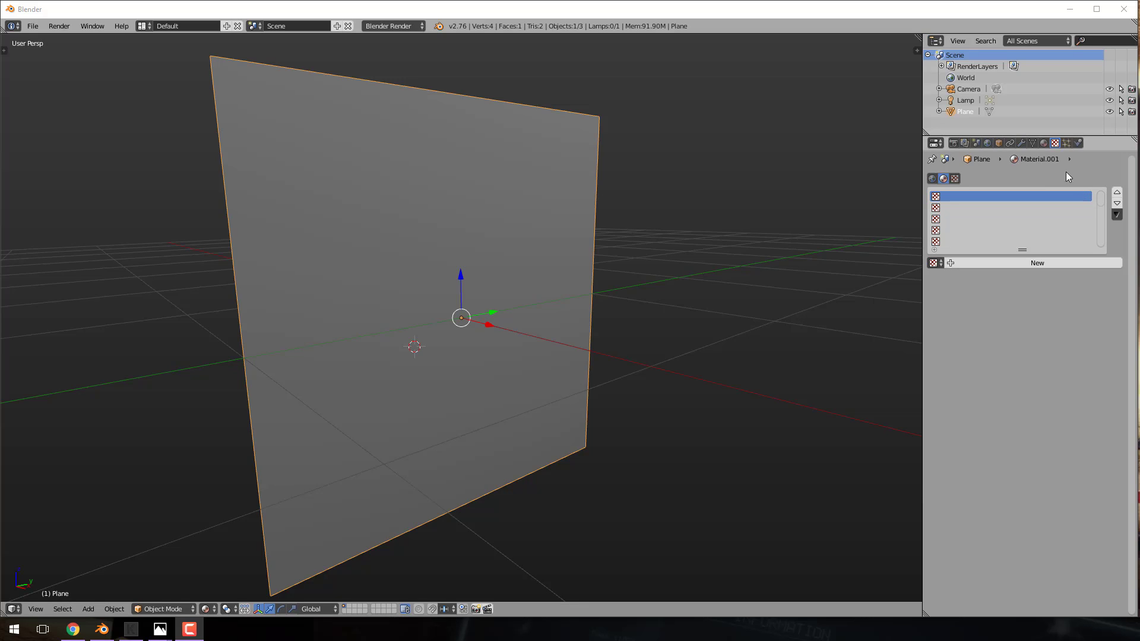
Create Texture.002 in Material.001's first texture slot and open the image file browser.
left_click(1045, 144)
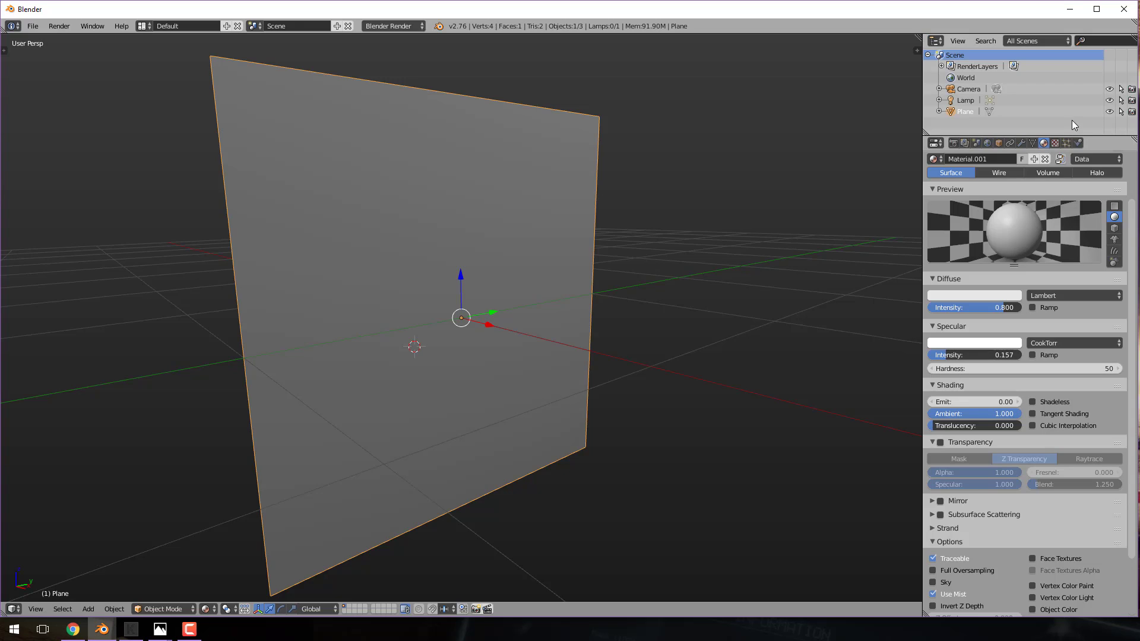
left_click(1056, 143)
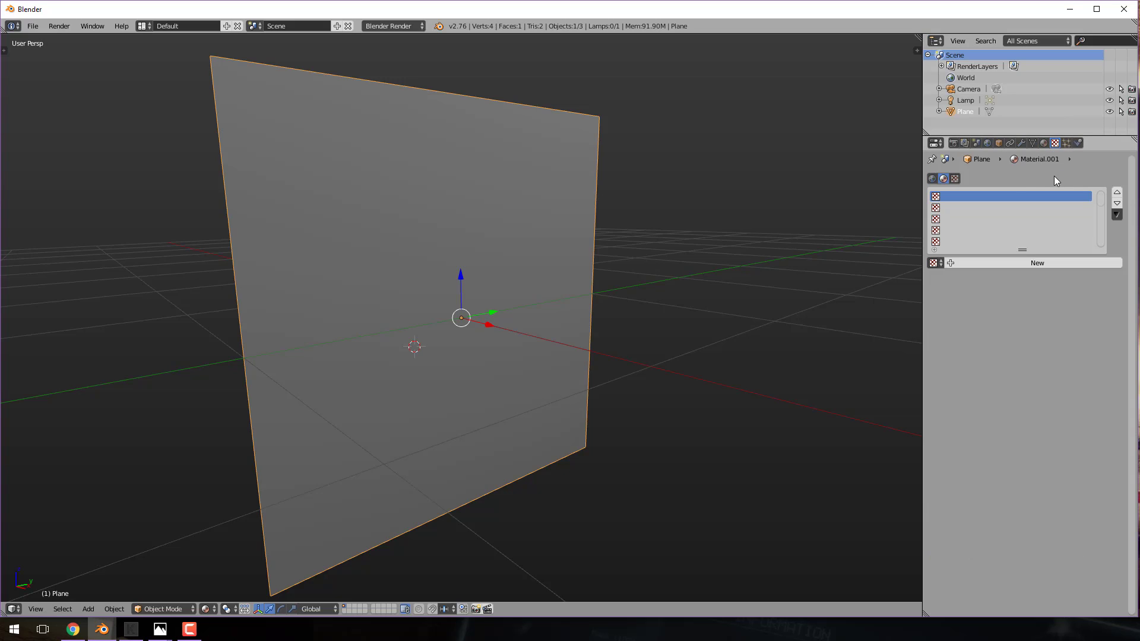
left_click(1035, 262)
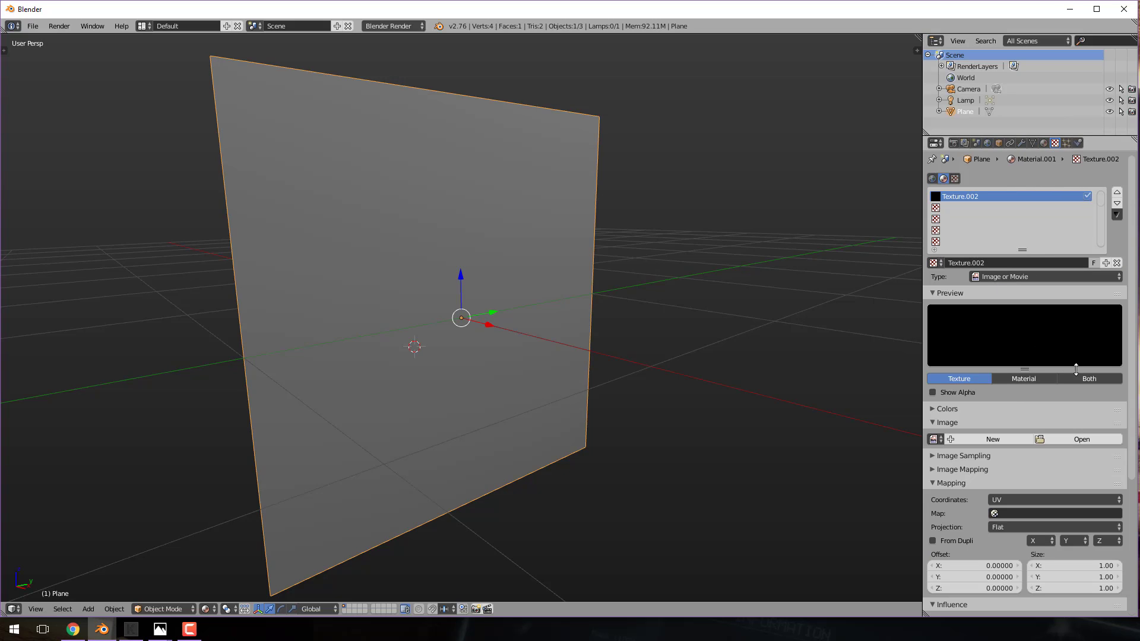
left_click(1082, 439)
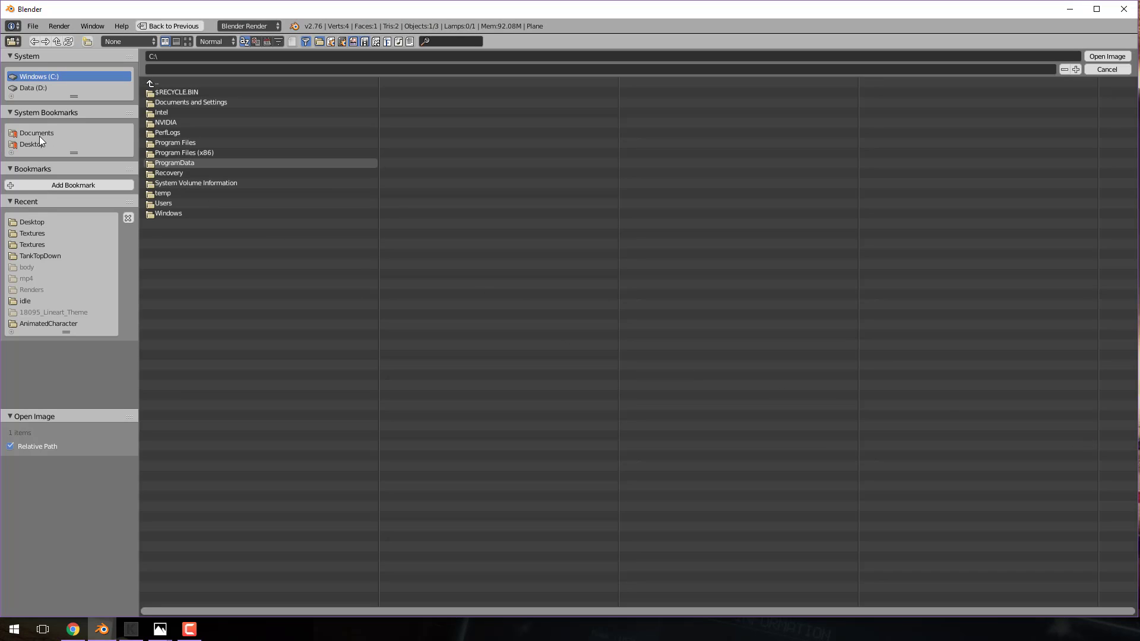
Load brickwork-texture.jpg from the Desktop into Texture.002 and orbit to view the bricked plane.
left_click(35, 221)
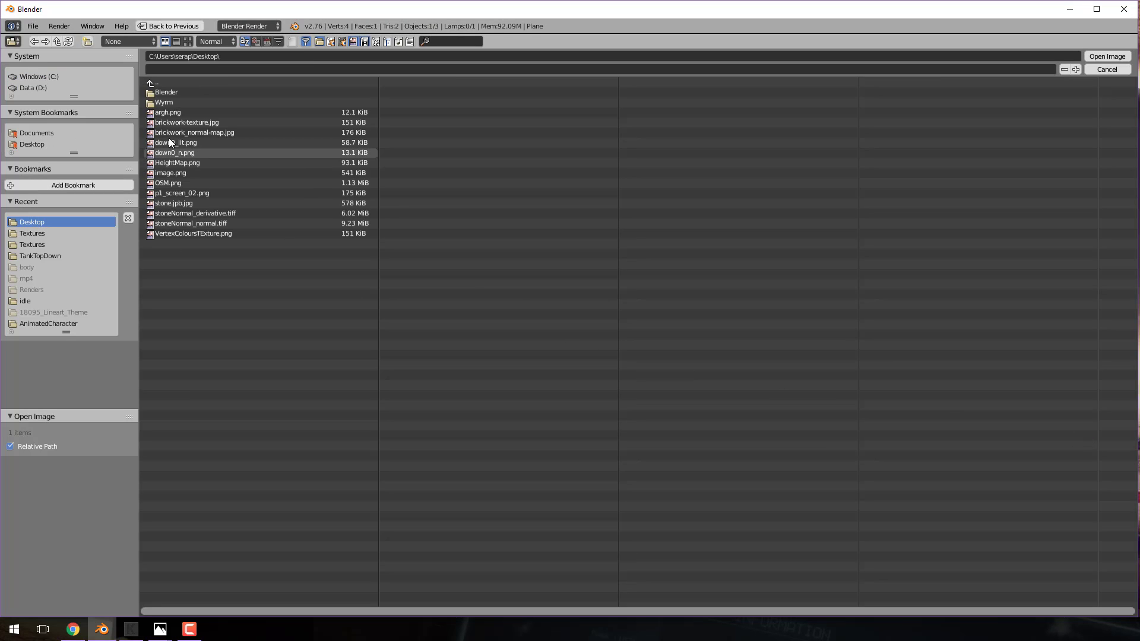
double_click(174, 122)
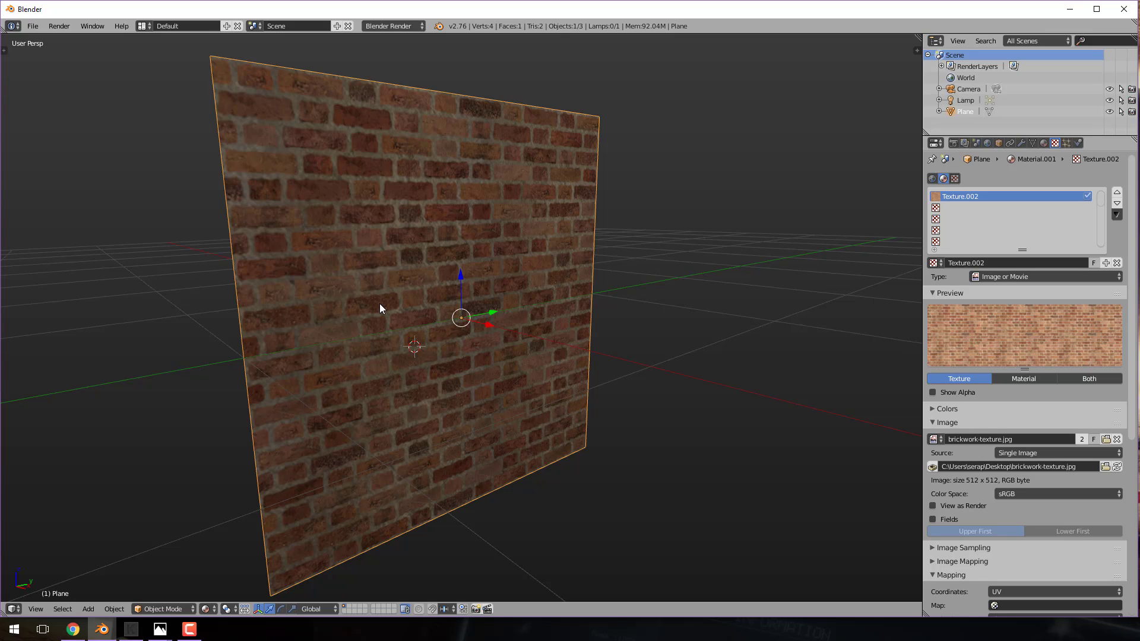
middle_click_drag(381, 308, 441, 312)
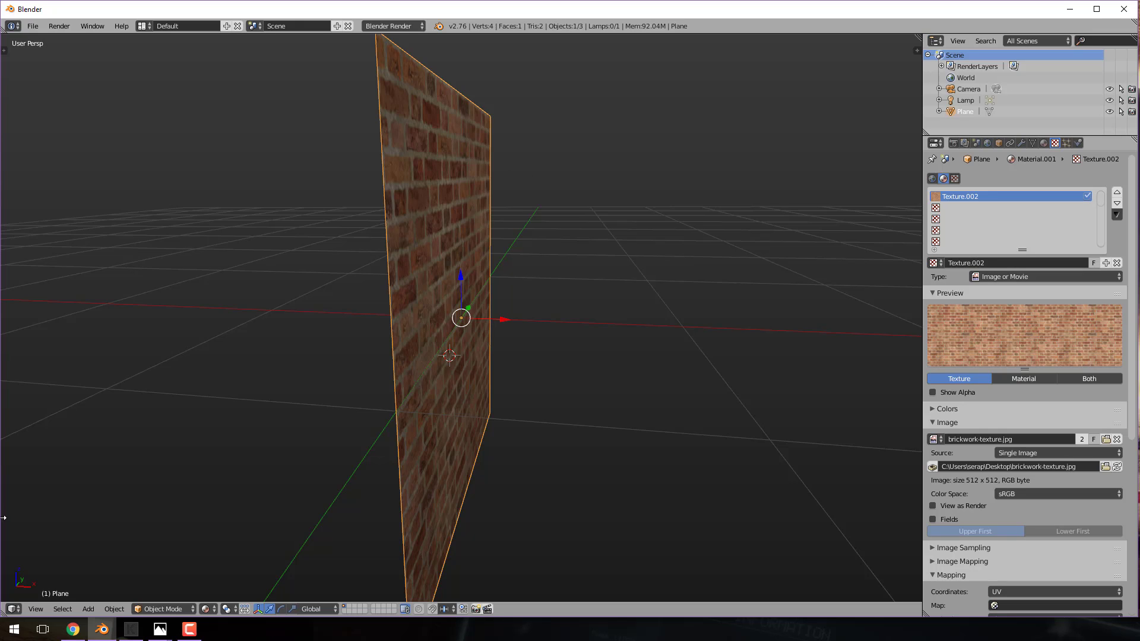
Preview brickwork_normal-map.jpg in Windows Photos, then return to Blender and orbit the brick wall.
key("super+d")
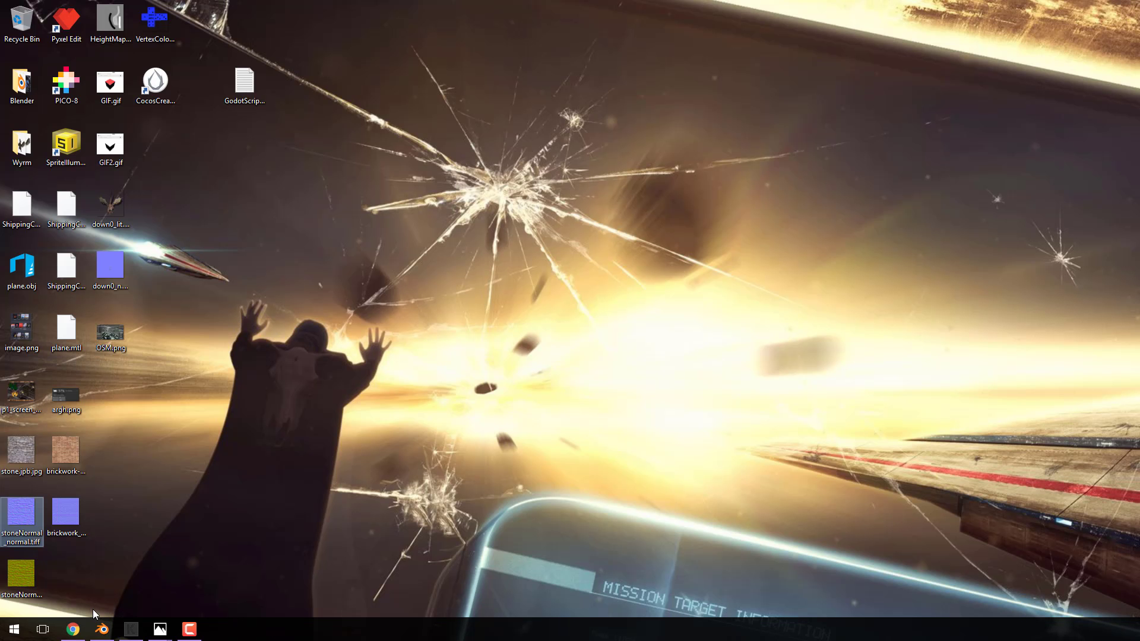
double_click(74, 515)
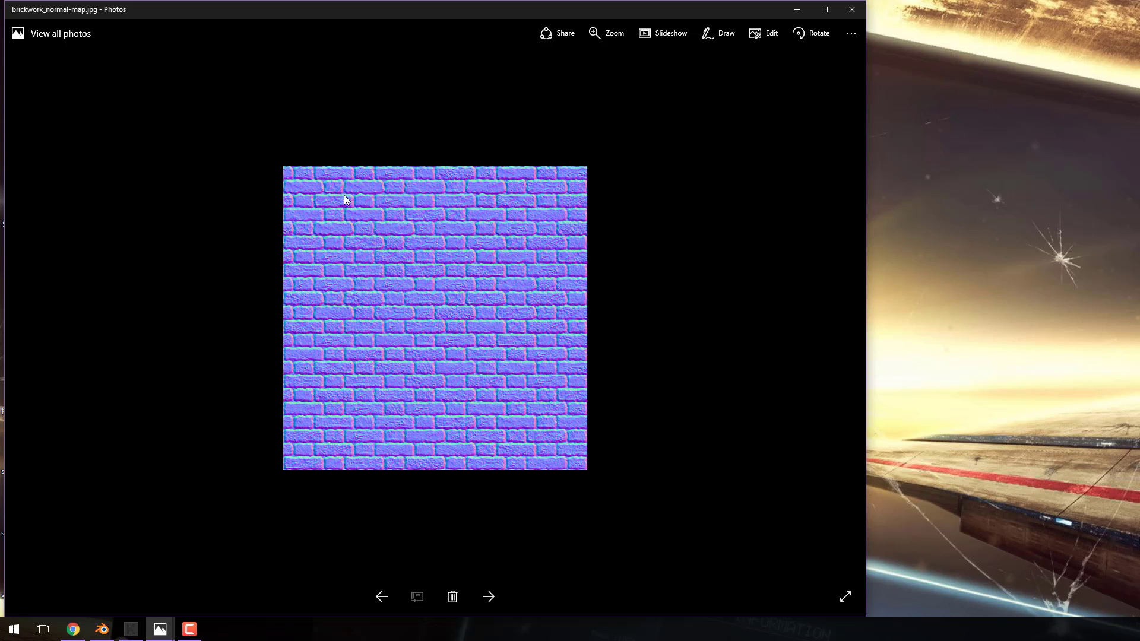
left_click(101, 630)
middle_click_drag(505, 391, 412, 227)
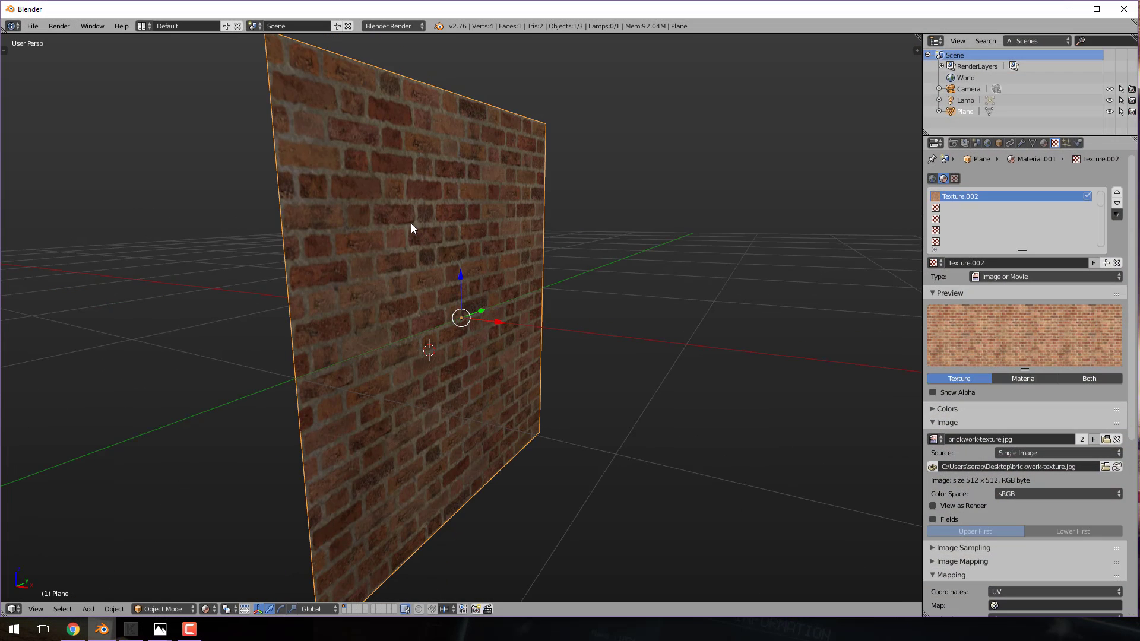
Create Texture.003 in the second slot and load brickwork_normal-map.jpg from the Desktop.
left_click(965, 208)
left_click(1039, 264)
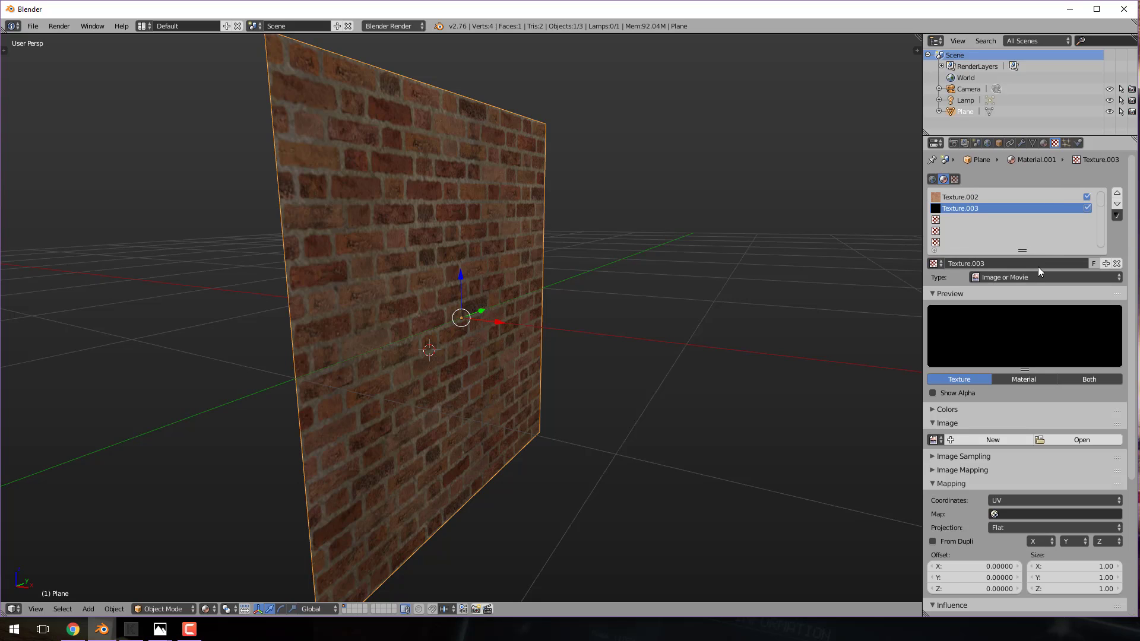
left_click(1083, 440)
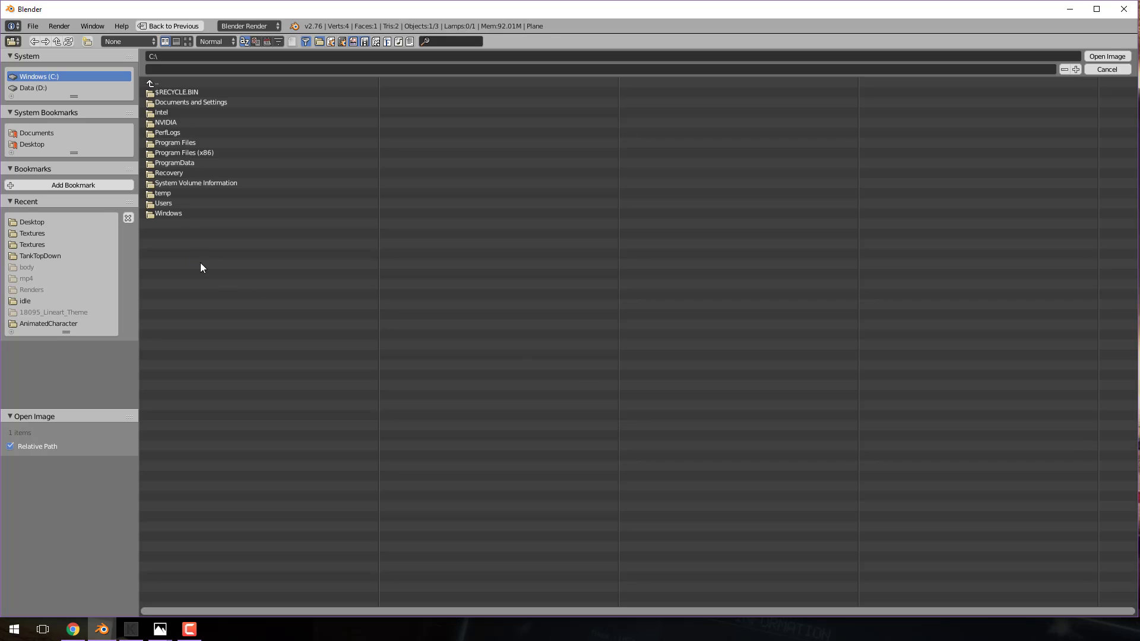
left_click(30, 222)
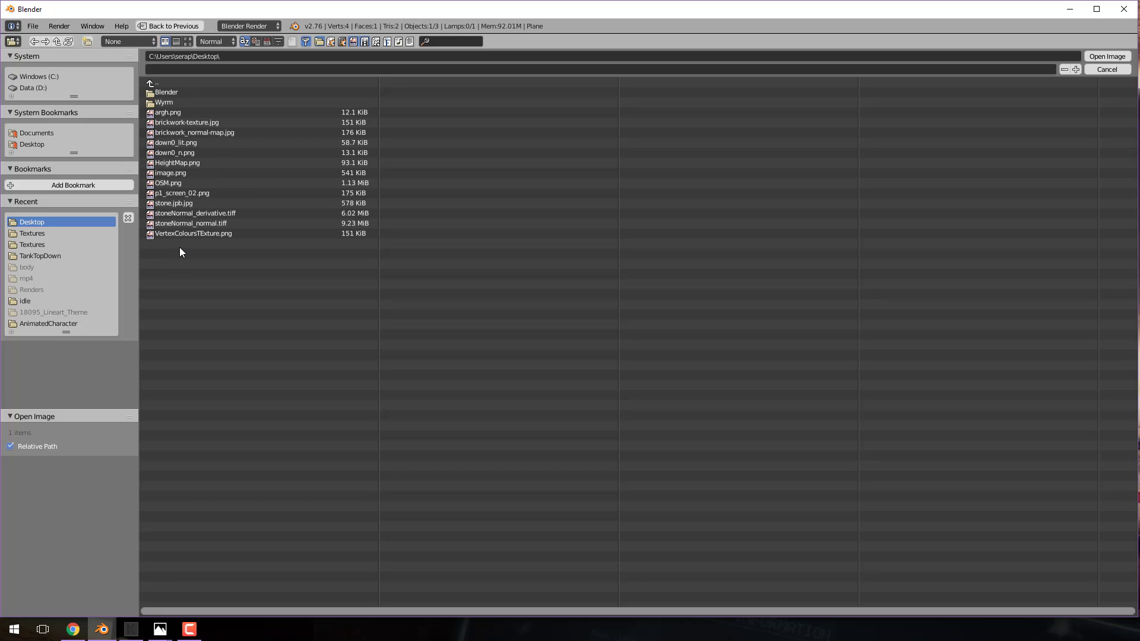
double_click(189, 133)
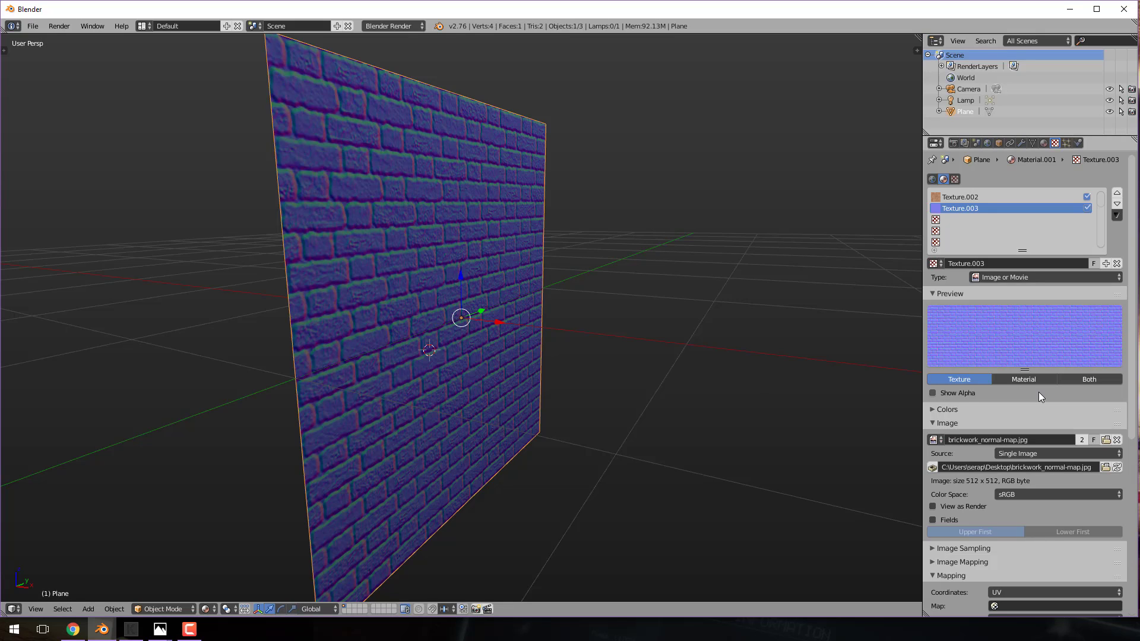
Map the normal texture with UVMap and turn off its Diffuse Color influence.
scroll(1038, 393, "down", 10)
left_click(1029, 345)
left_click(1031, 360)
scroll(1027, 438, "down", 1)
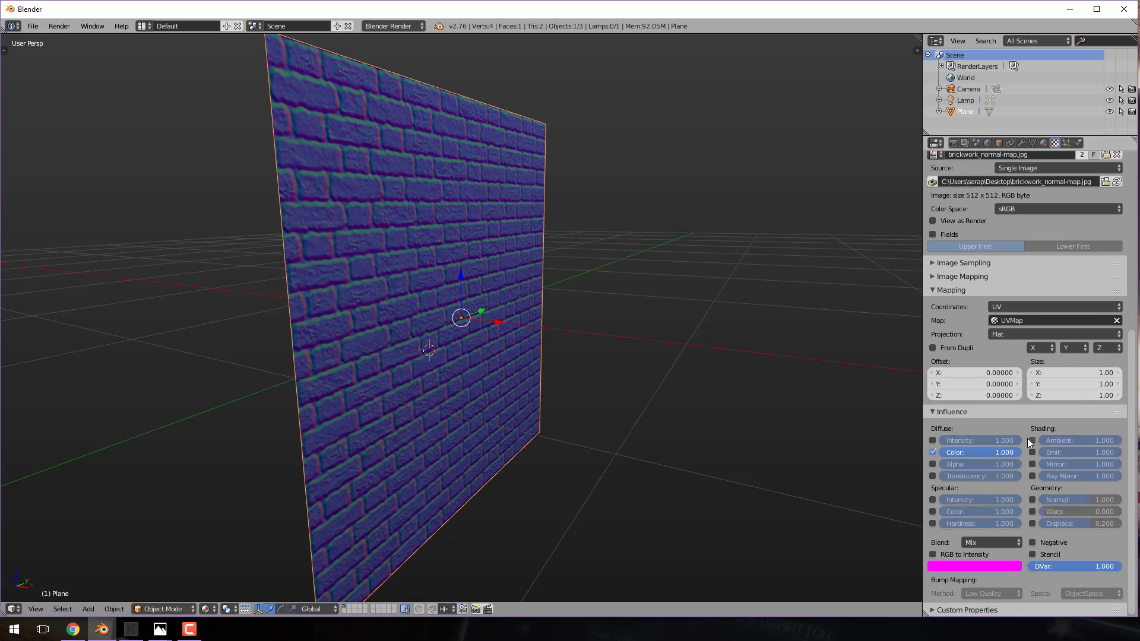
left_click(933, 451)
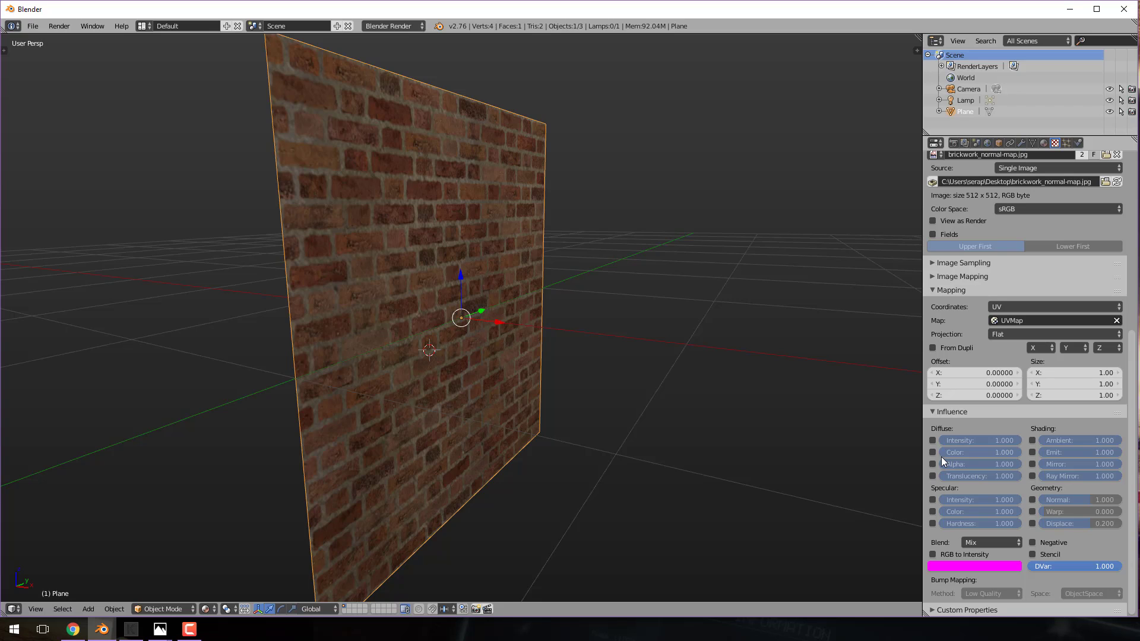
Enable Normal influence for the normal map and tune its strength to 0.401.
left_click(1032, 500)
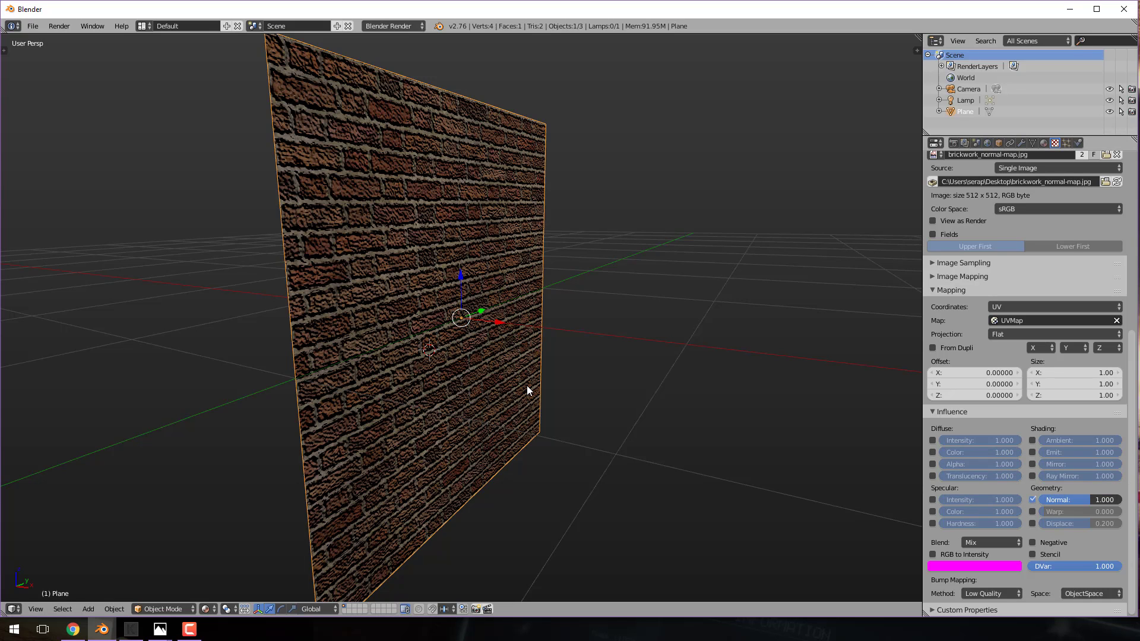
middle_click_drag(414, 261, 320, 232)
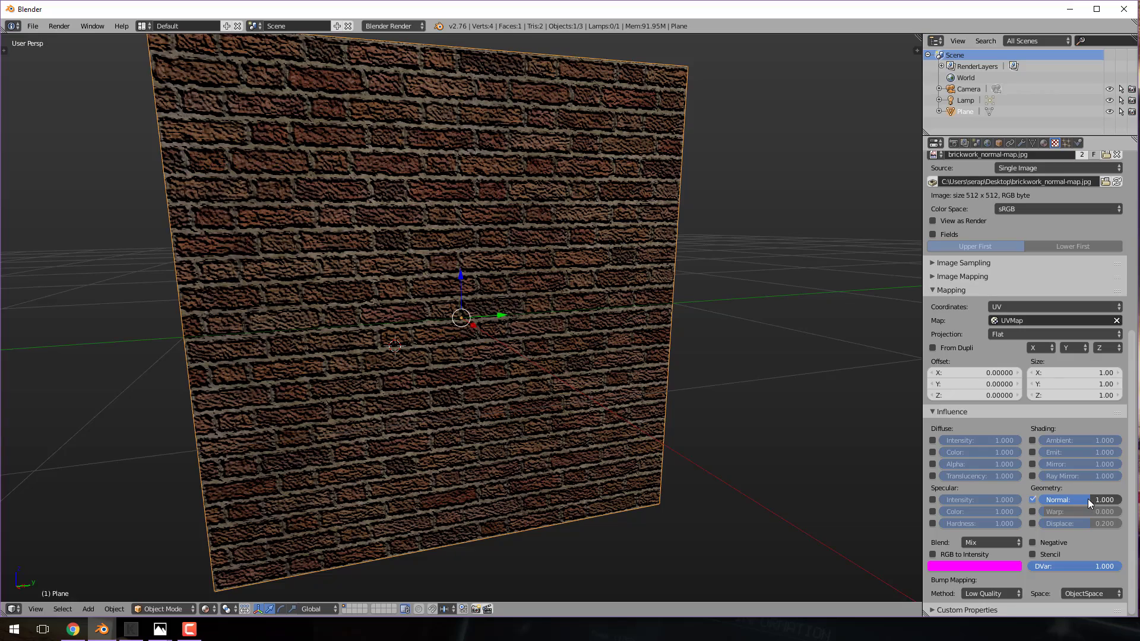
left_click_drag(1088, 499, 1082, 499)
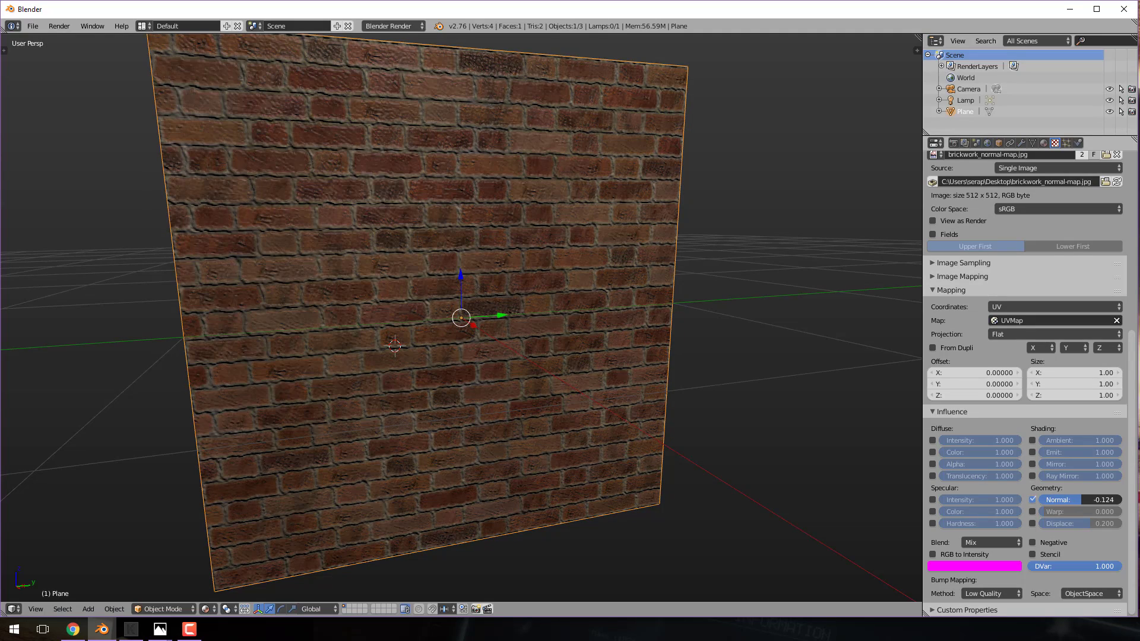
left_click_drag(1083, 499, 1088, 499)
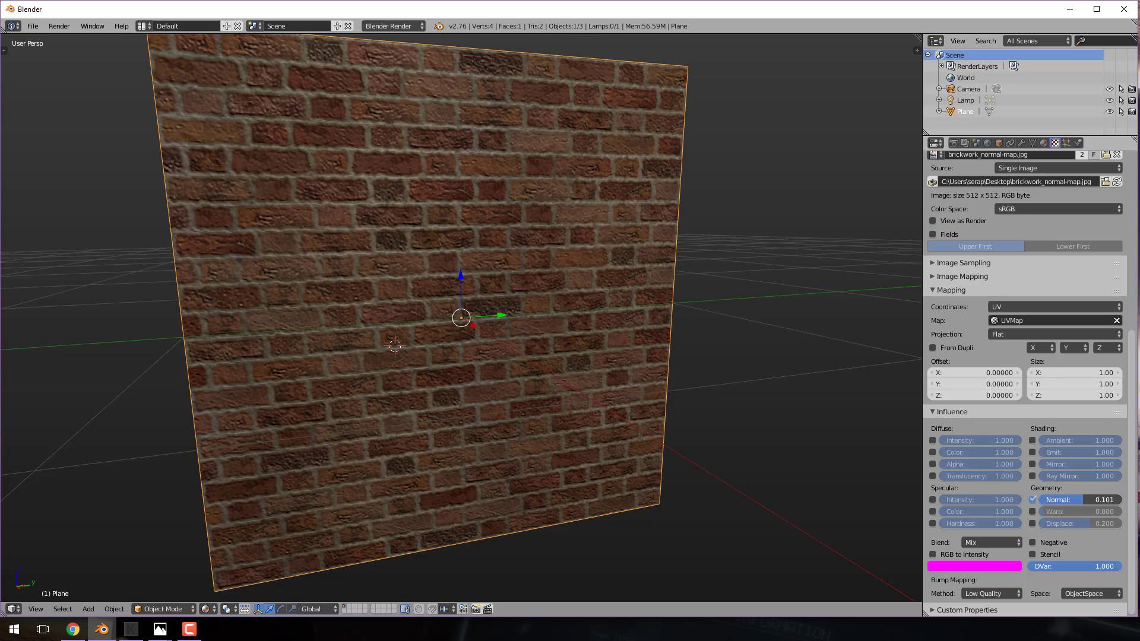
middle_click_drag(416, 309, 471, 304)
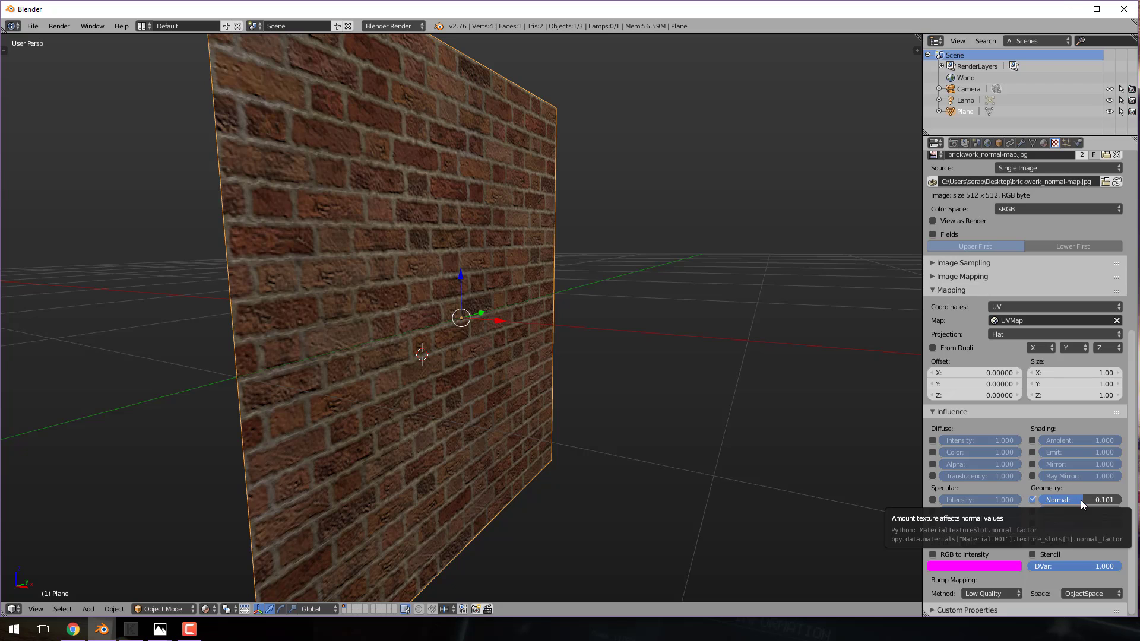
left_click_drag(1069, 500, 1098, 500)
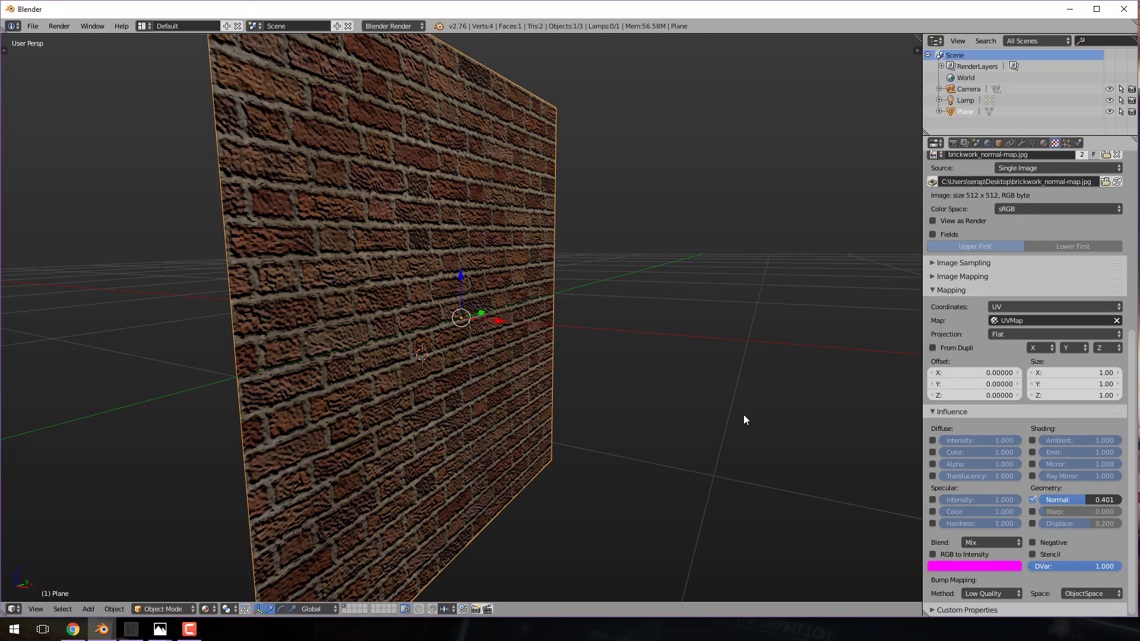
scroll(720, 404, "down", 6)
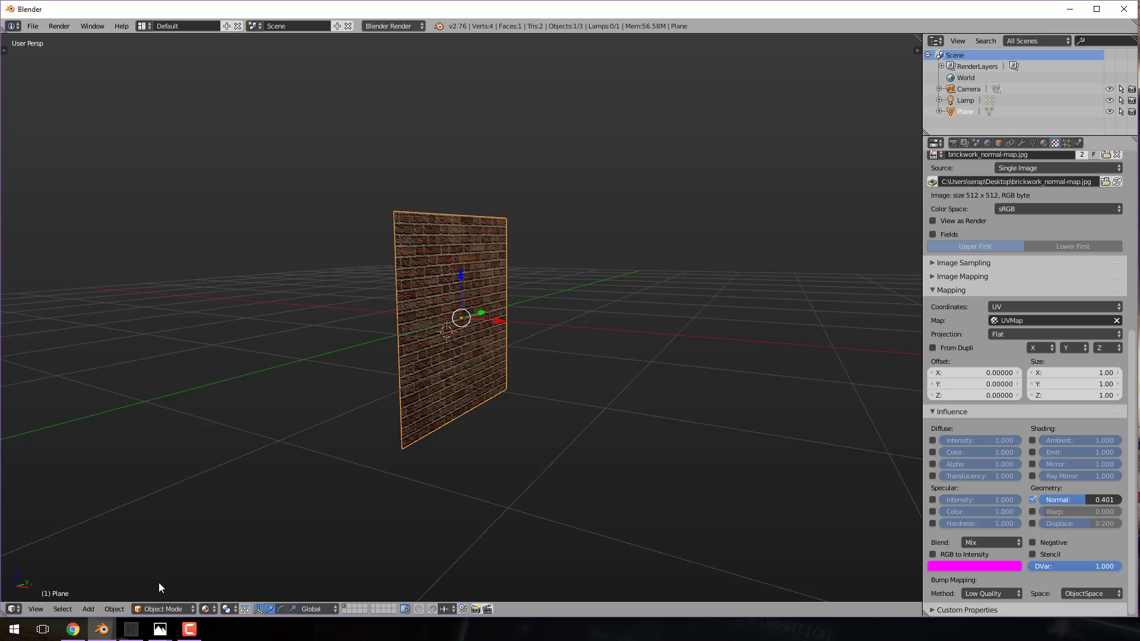
Add a Spot lamp to the scene.
left_click(114, 608)
mouse_move(94, 608)
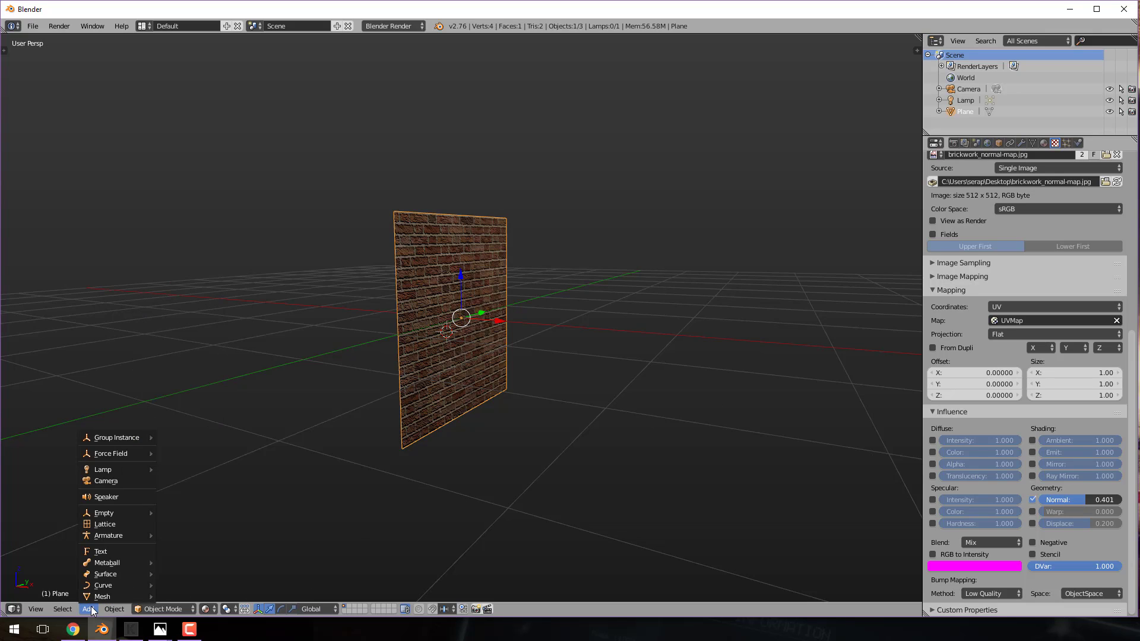
mouse_move(111, 470)
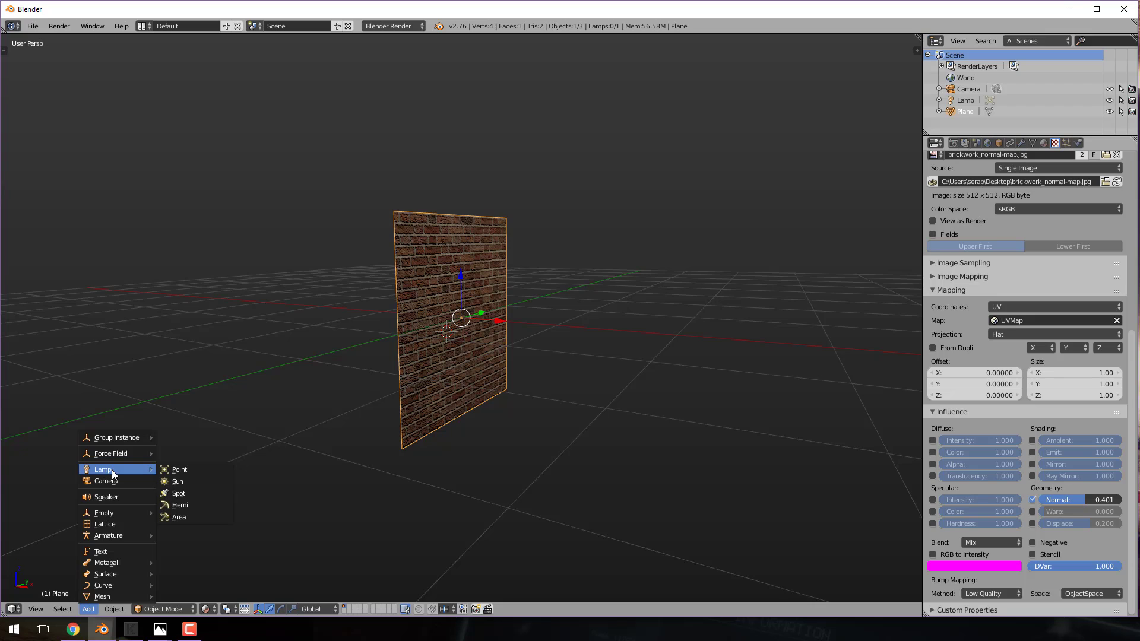
left_click(186, 493)
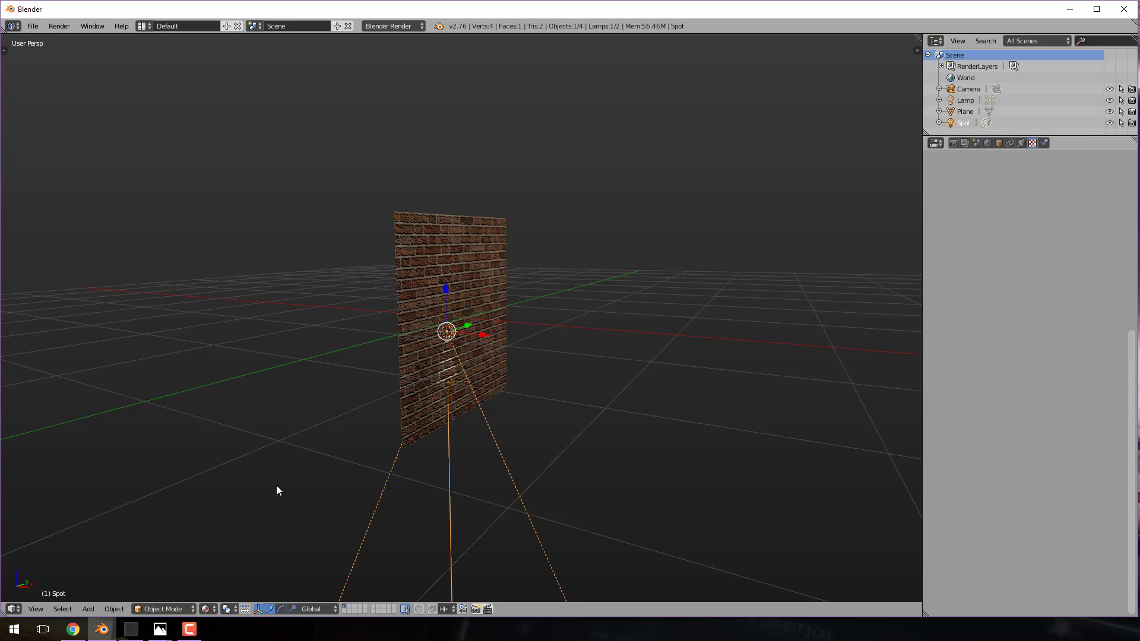
Move the spot lamp along X, rotate it 90° about Y, and slide it along Y toward the wall.
left_click_drag(487, 338, 796, 403)
type("r")
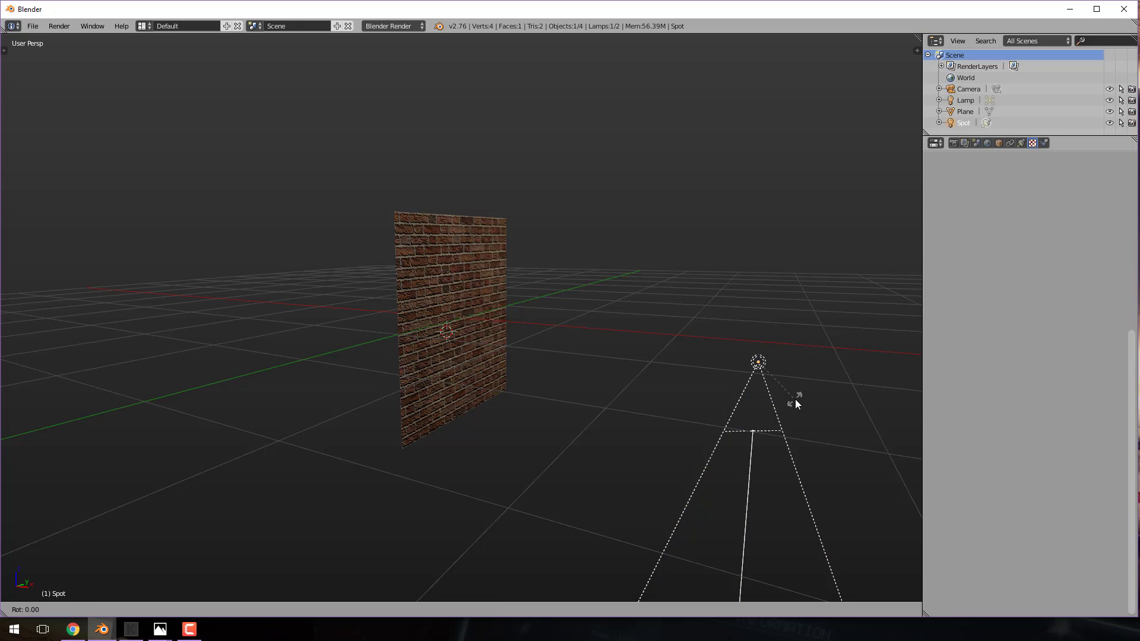
type("y90")
key("Return")
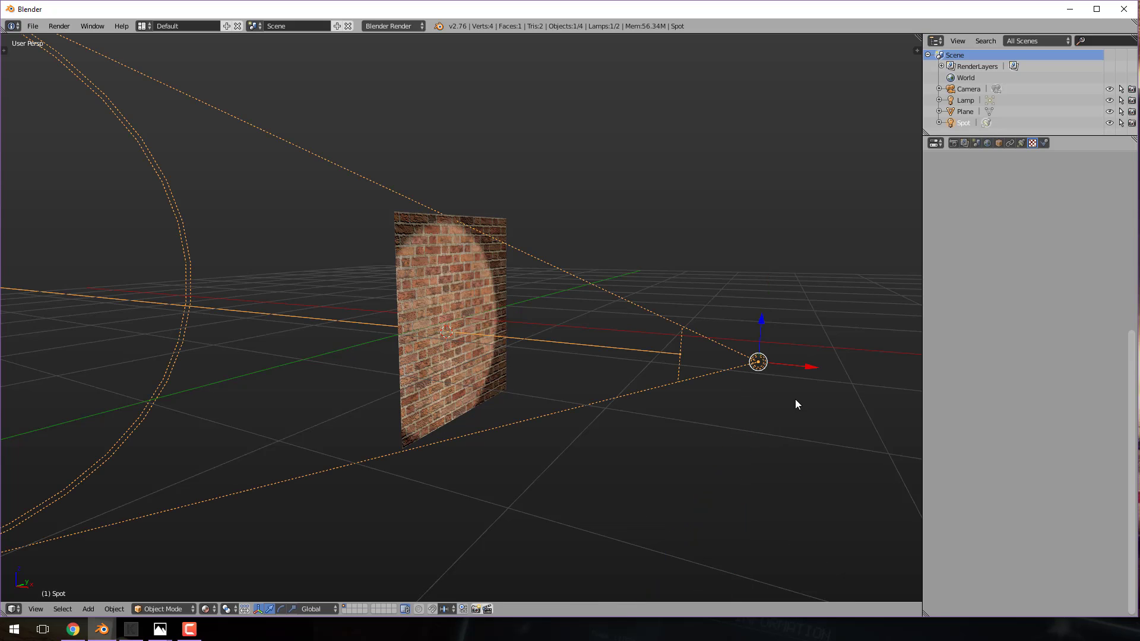
middle_click_drag(746, 368, 729, 411)
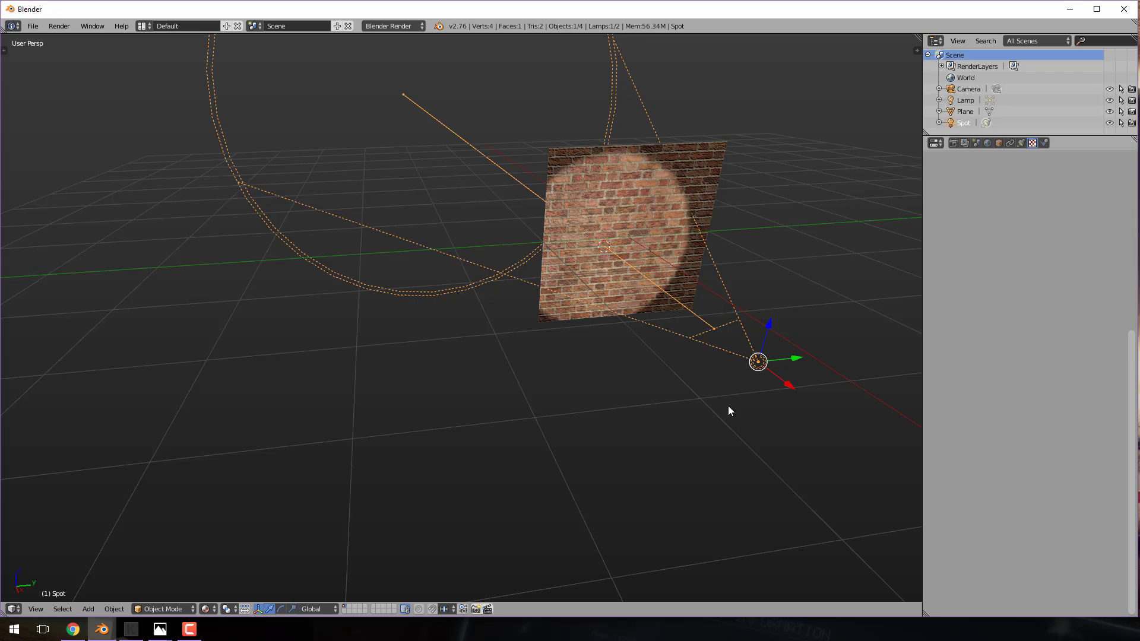
key("g")
key("y")
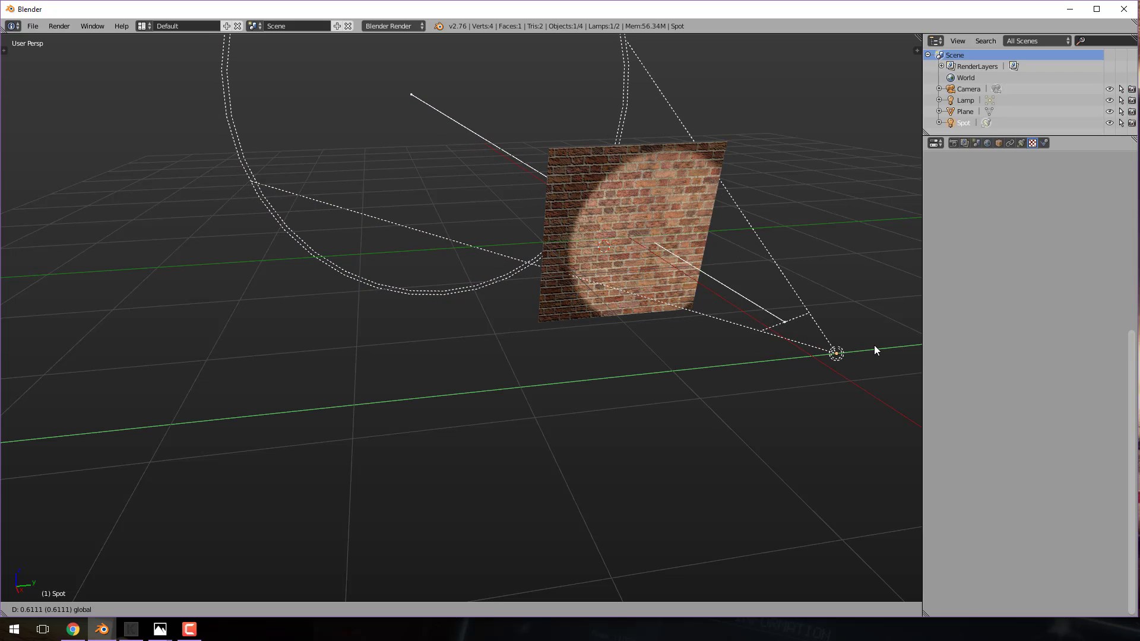
left_click(905, 332)
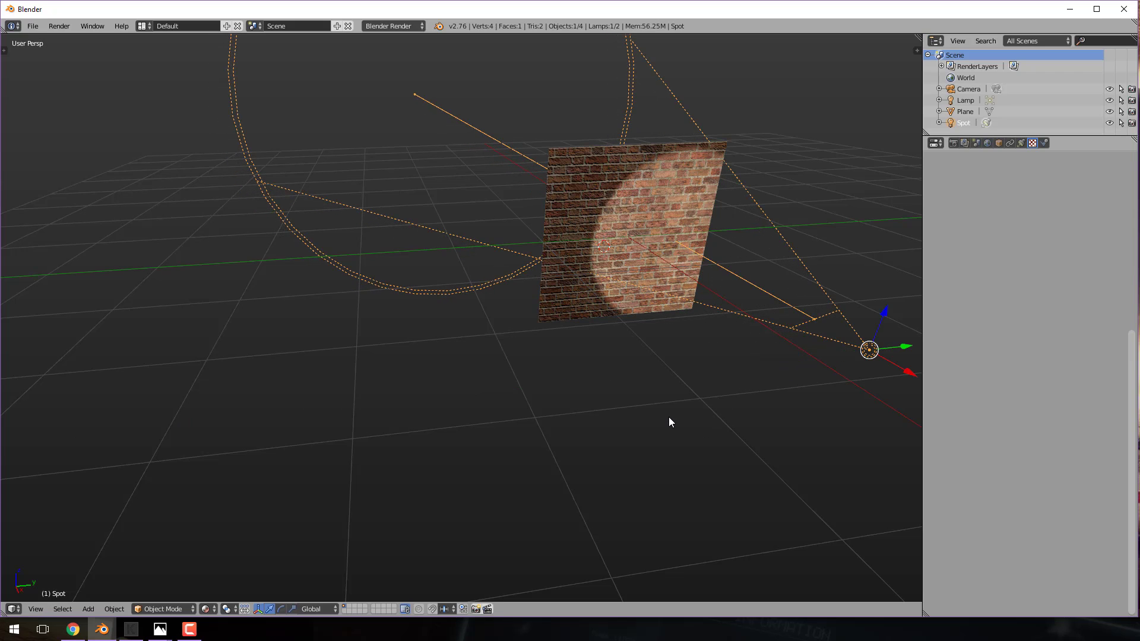
scroll(670, 417, "up", 4)
mouse_move(682, 415)
middle_mouse_down()
mouse_move(736, 407)
mouse_move(718, 407)
mouse_move(743, 383)
mouse_move(686, 424)
middle_mouse_up()
scroll(725, 402, "up", 5)
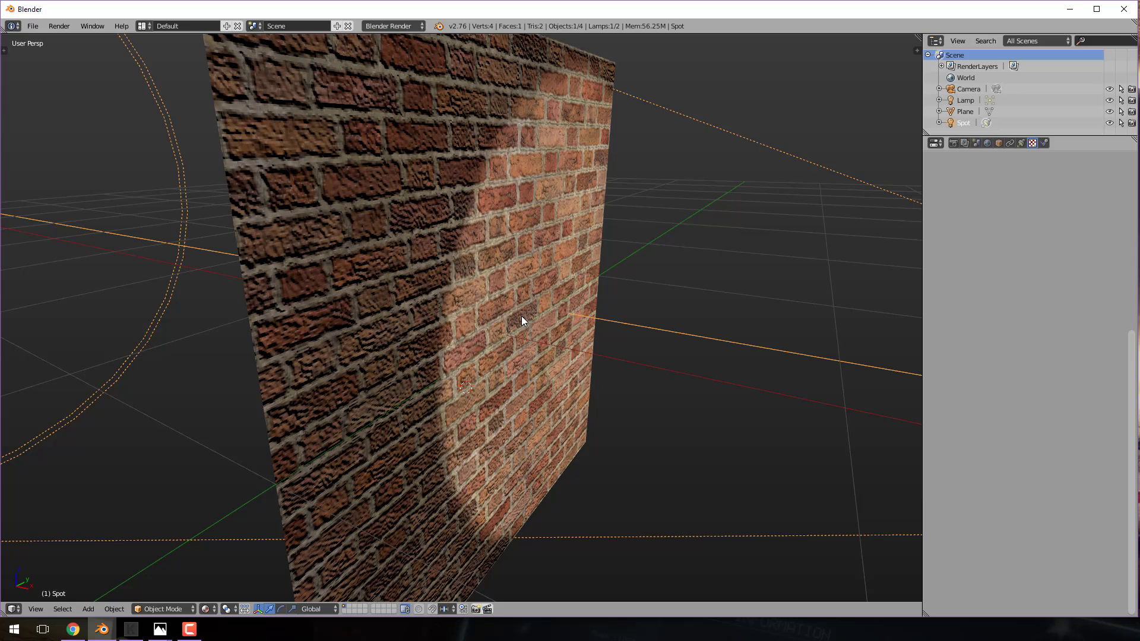
middle_click_drag(541, 292, 517, 385)
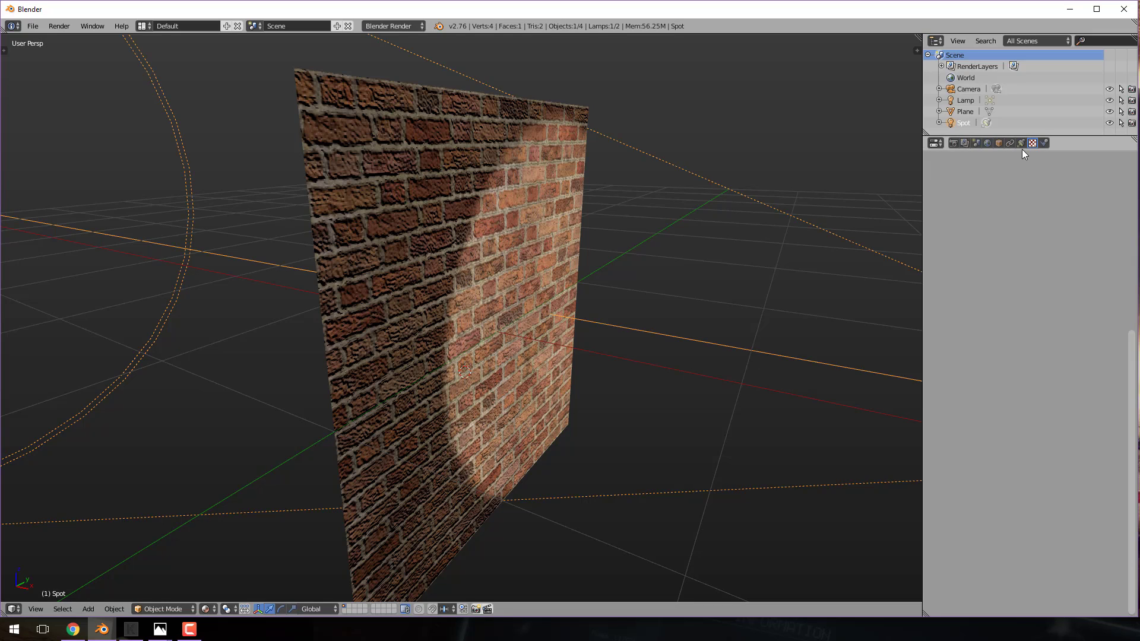
Select Plane and adjust the normal map's Normal influence, settling on 0.176.
left_click(964, 112)
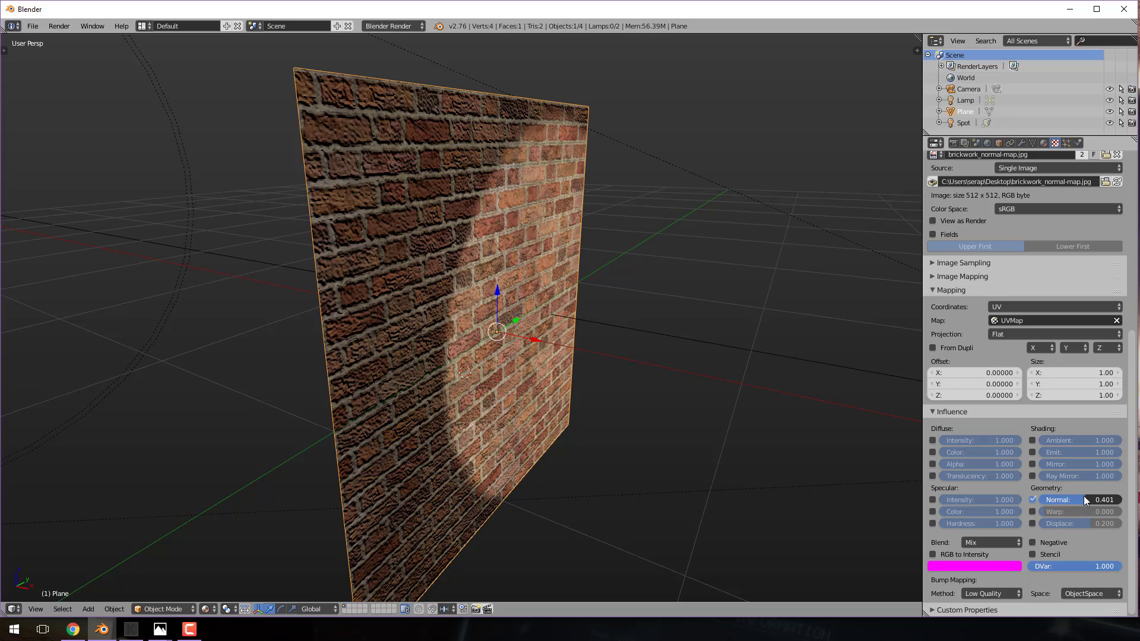
mouse_move(1084, 497)
left_mouse_down()
mouse_move(1103, 497)
mouse_move(1093, 500)
left_mouse_up()
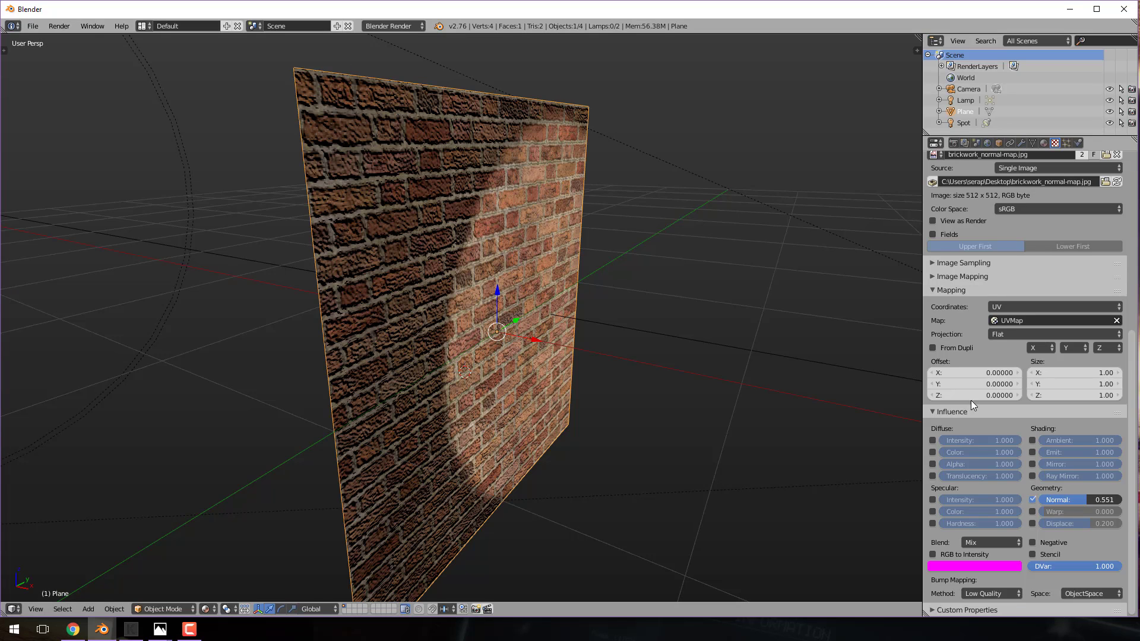
mouse_move(1084, 495)
left_mouse_down()
mouse_move(1052, 496)
mouse_move(1067, 496)
left_mouse_up()
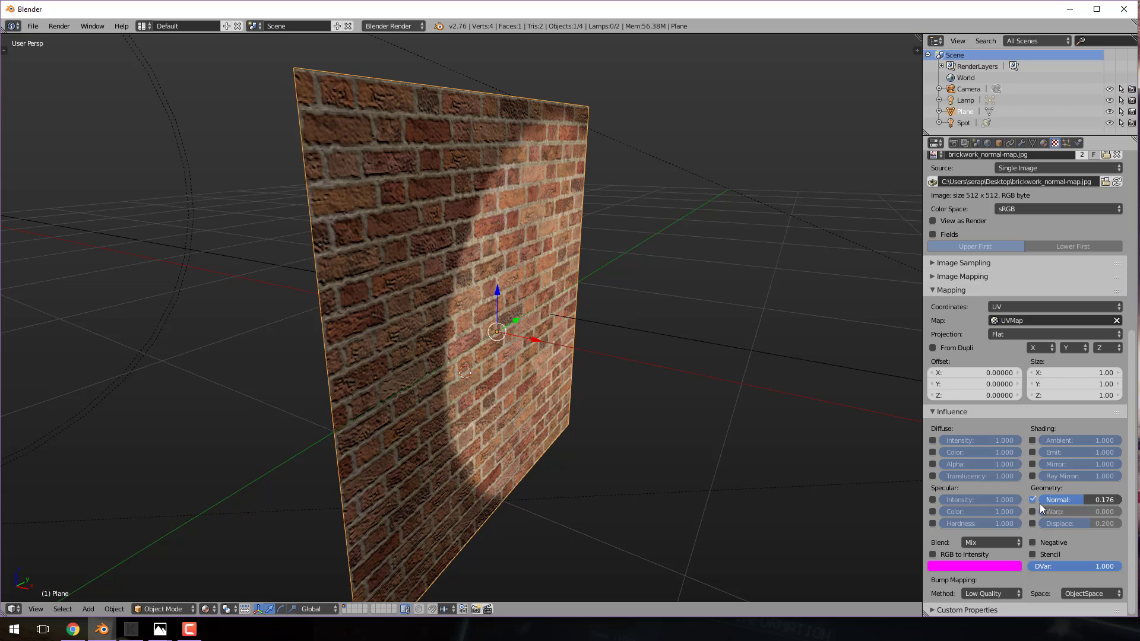
scroll(574, 307, "up", 2)
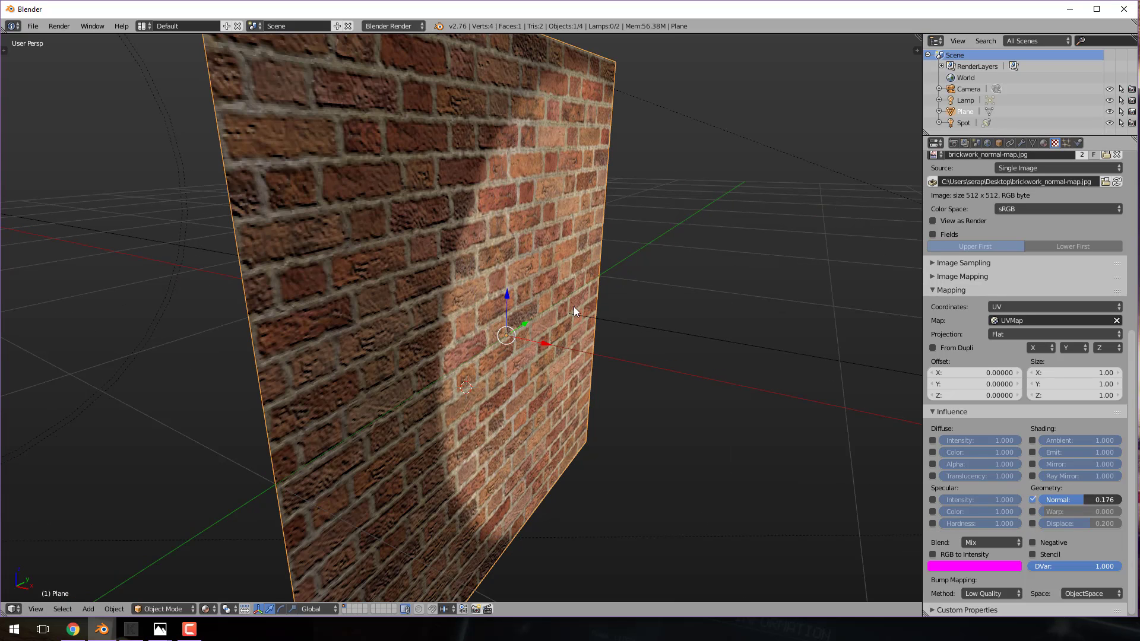
Toggle the Normal influence off and on repeatedly to compare, leaving it enabled.
left_click(1034, 499)
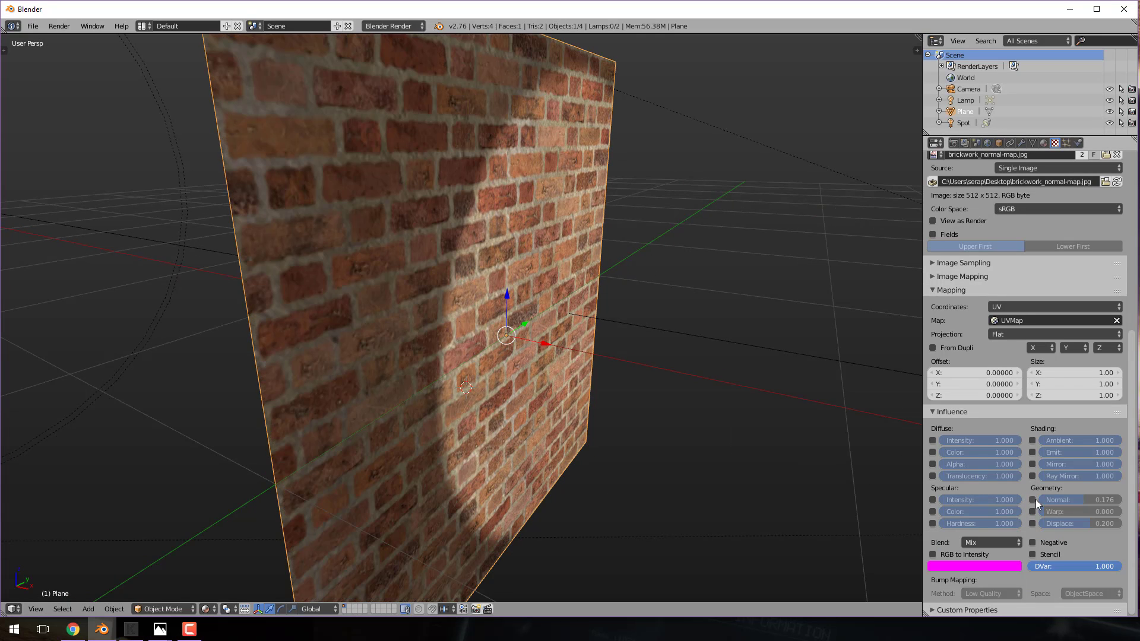
left_click(1033, 500)
left_click(1036, 499)
left_click(1036, 500)
left_click(1037, 500)
left_click(1033, 500)
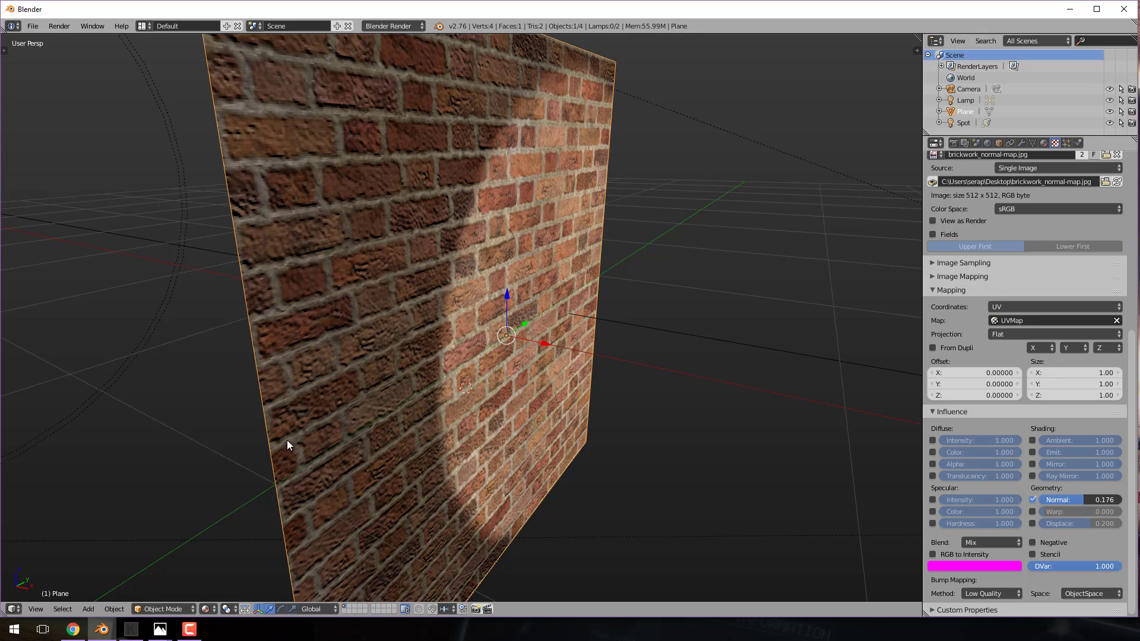
View the brickwork normal map in Photos, then bring up its bricksntiles.com page in Chrome.
mouse_move(160, 635)
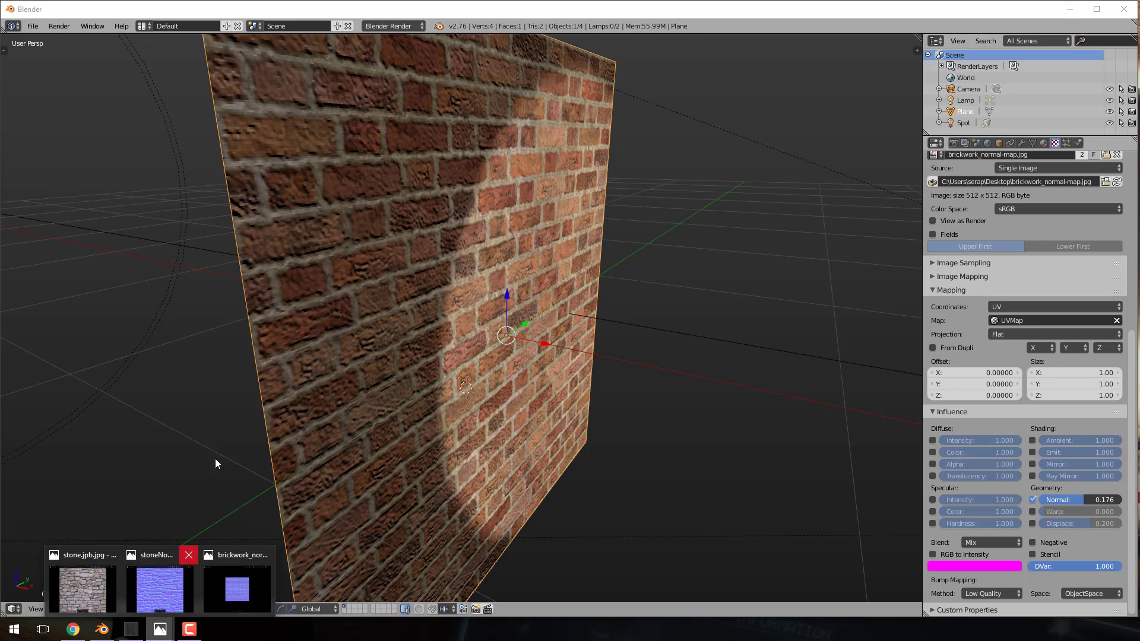
left_click(222, 583)
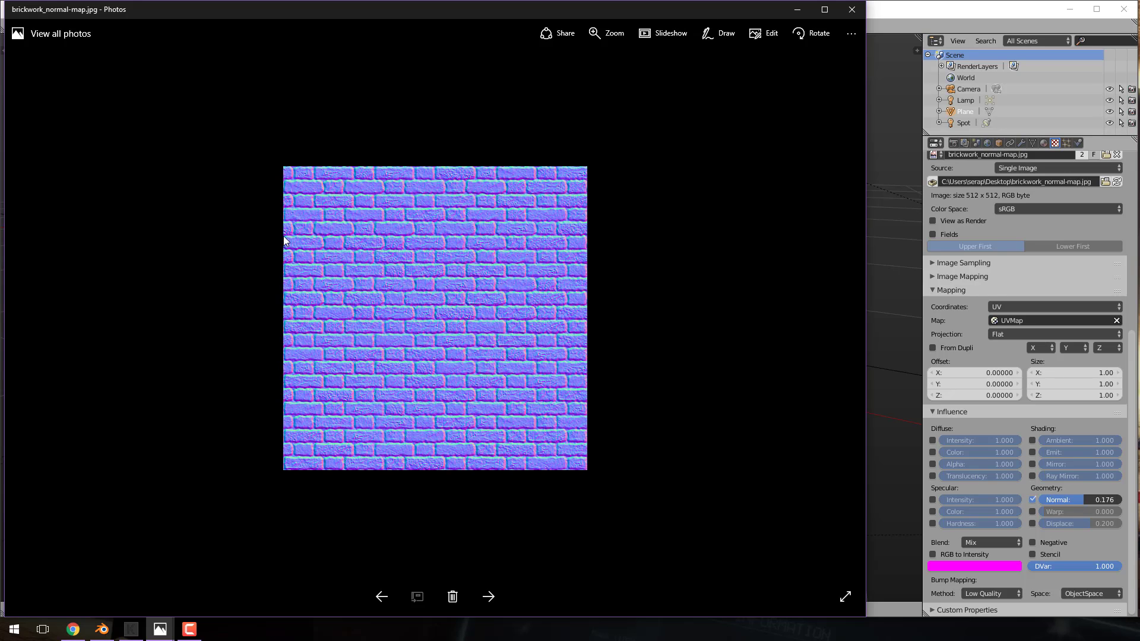
left_click(73, 630)
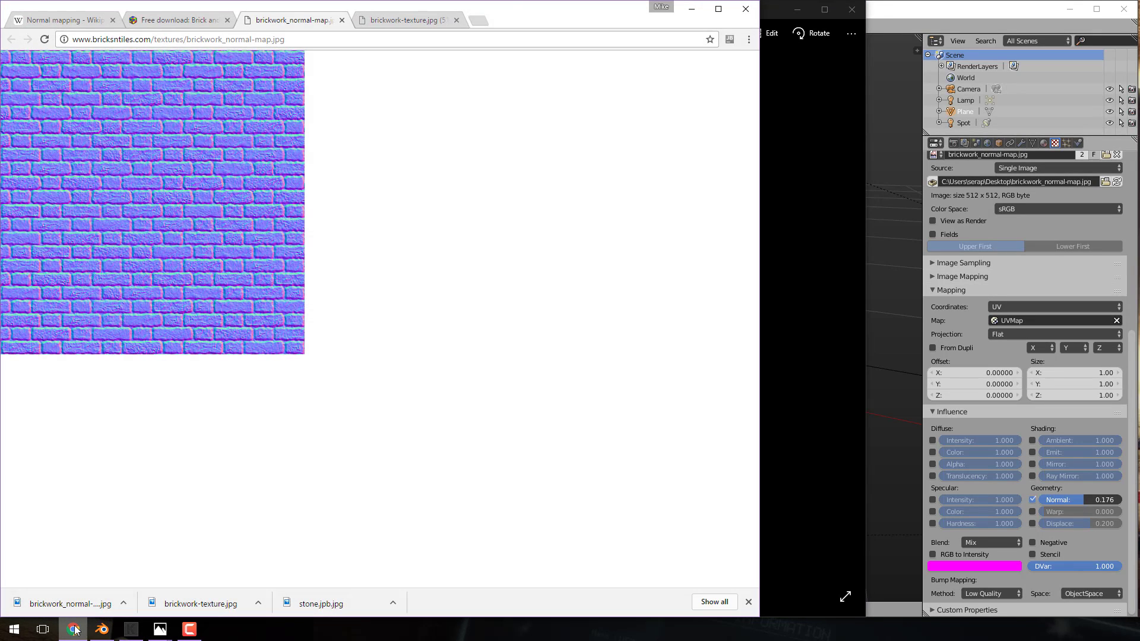